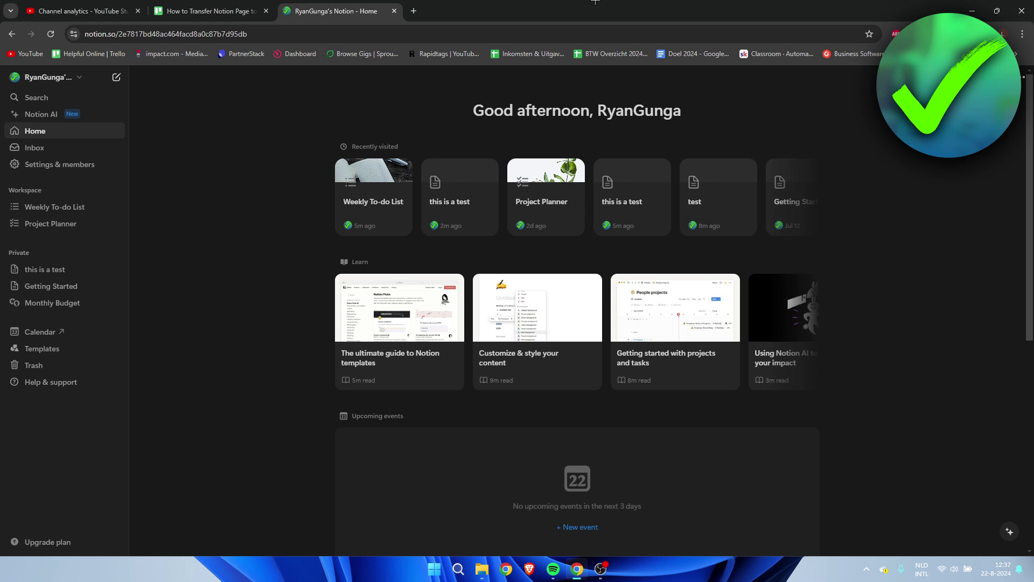
pyautogui.moveTo(45, 76)
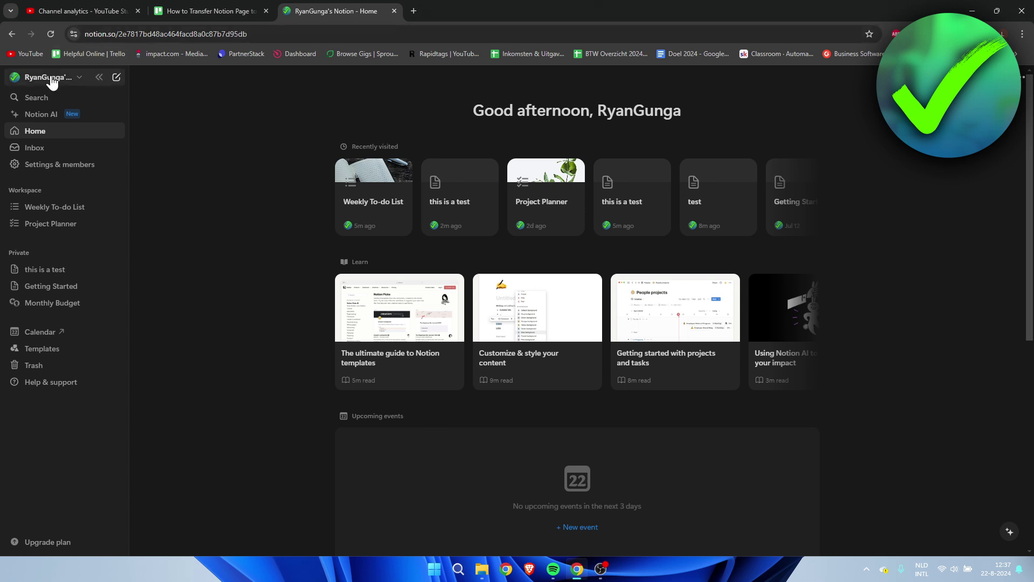
# - Review the accounts and workspaces list, including the shared test workspace, then dismiss it
pyautogui.click(51, 82)
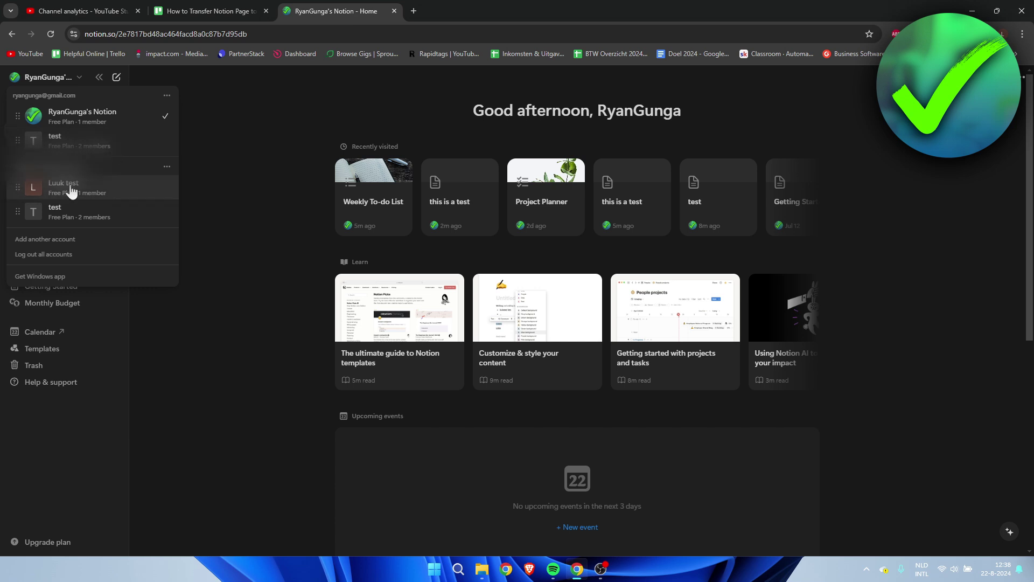
pyautogui.click(263, 184)
# - Create a new private page and title it 'this is a test'
pyautogui.click(117, 77)
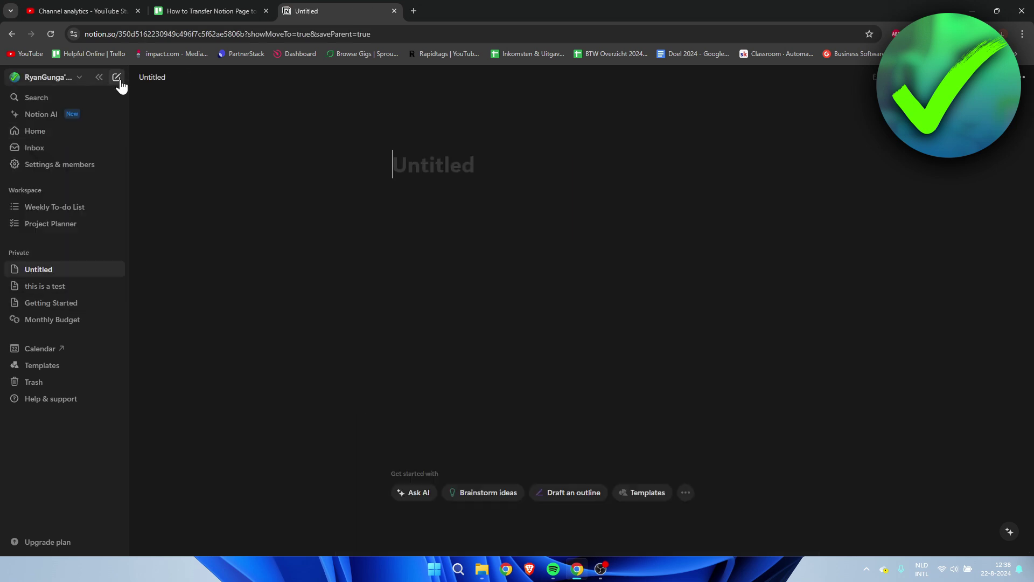
pyautogui.write('this ')
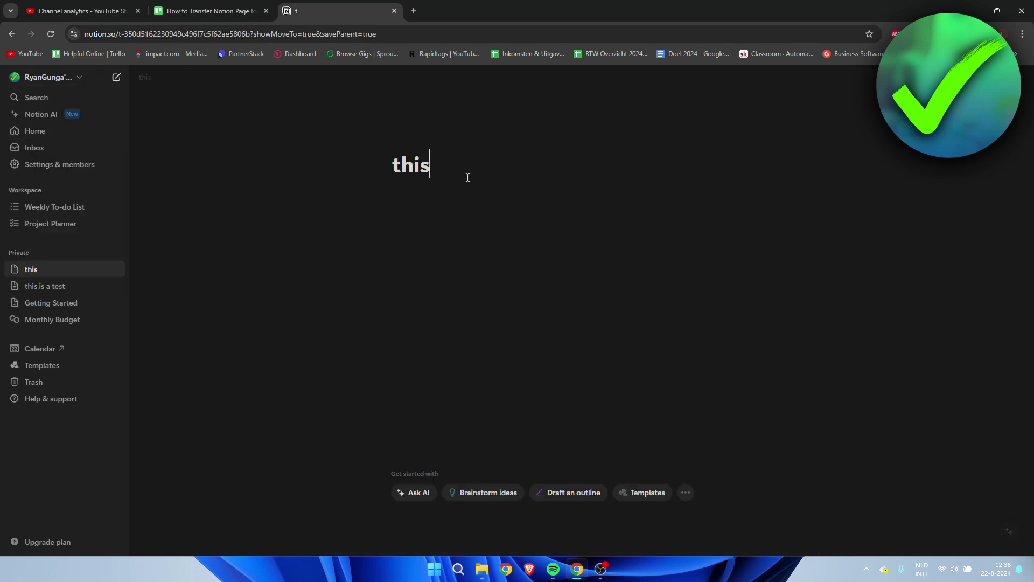
pyautogui.write('is a ye')
pyautogui.press('BackSpace')
pyautogui.press('BackSpace')
pyautogui.write('test')
pyautogui.press('Return')
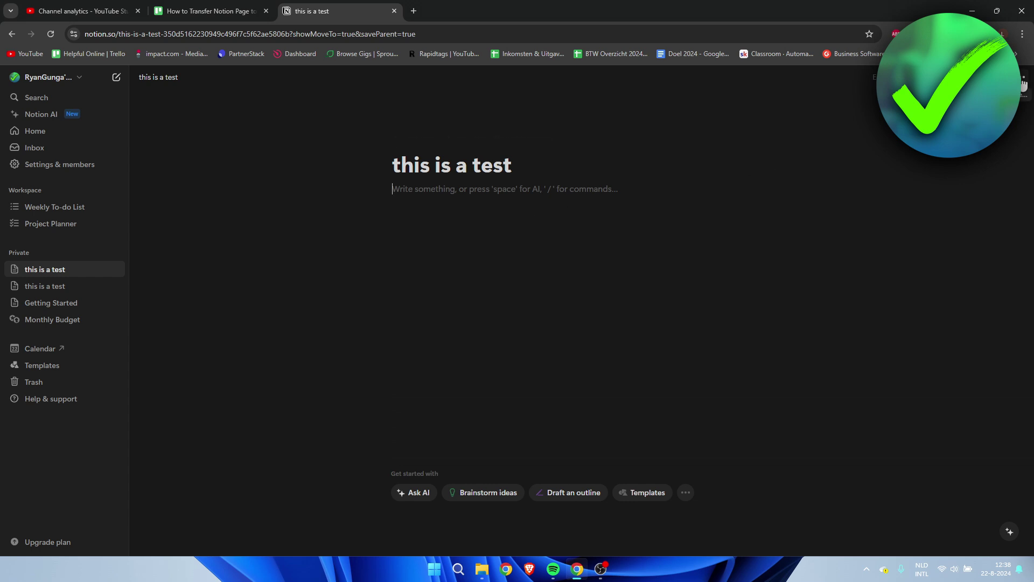
pyautogui.click(1024, 81)
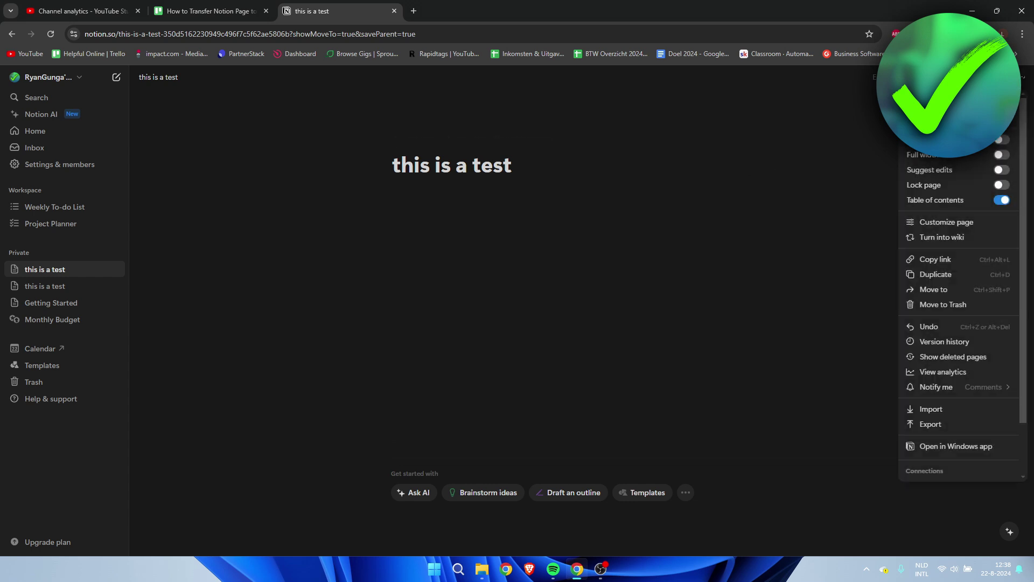
# - Set the move destination to the test HQ teamspace in the shared test workspace
pyautogui.click(944, 291)
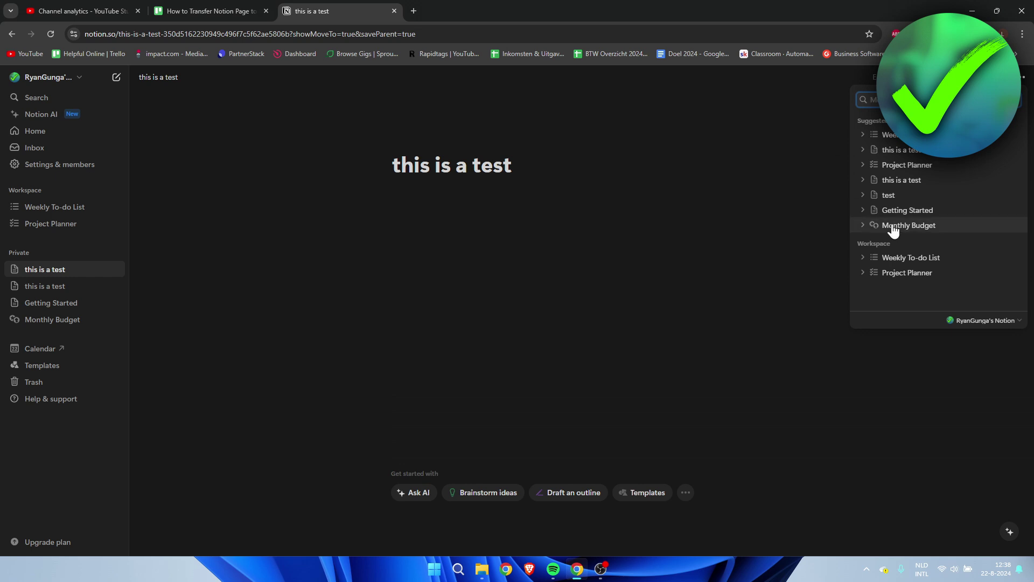
pyautogui.click(1007, 320)
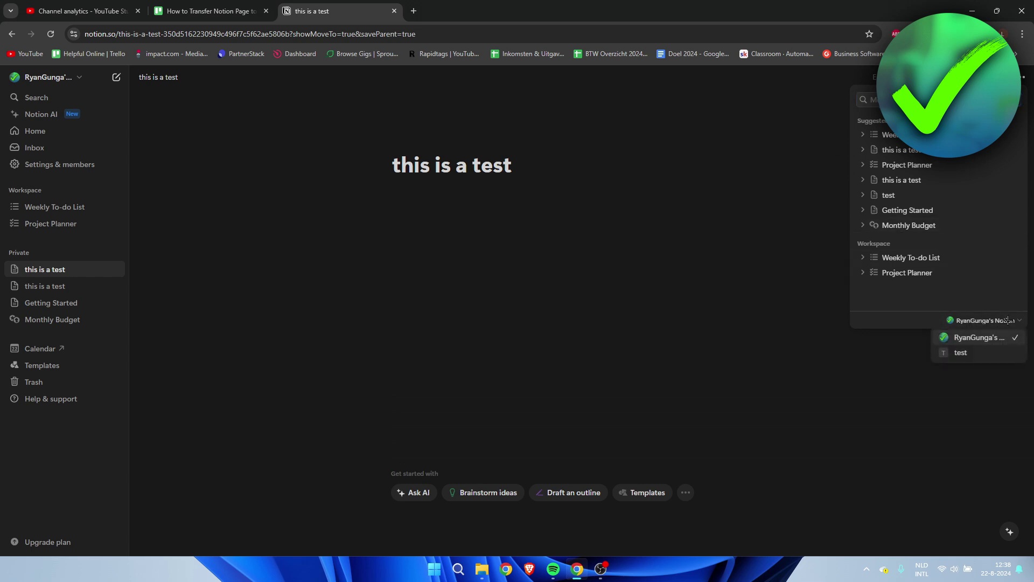
pyautogui.click(970, 361)
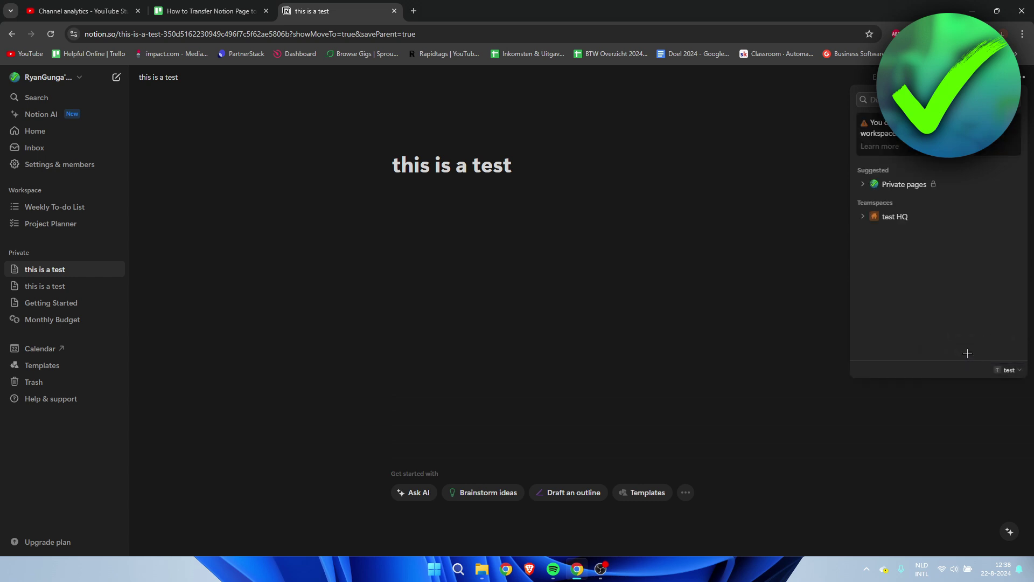
pyautogui.click(896, 217)
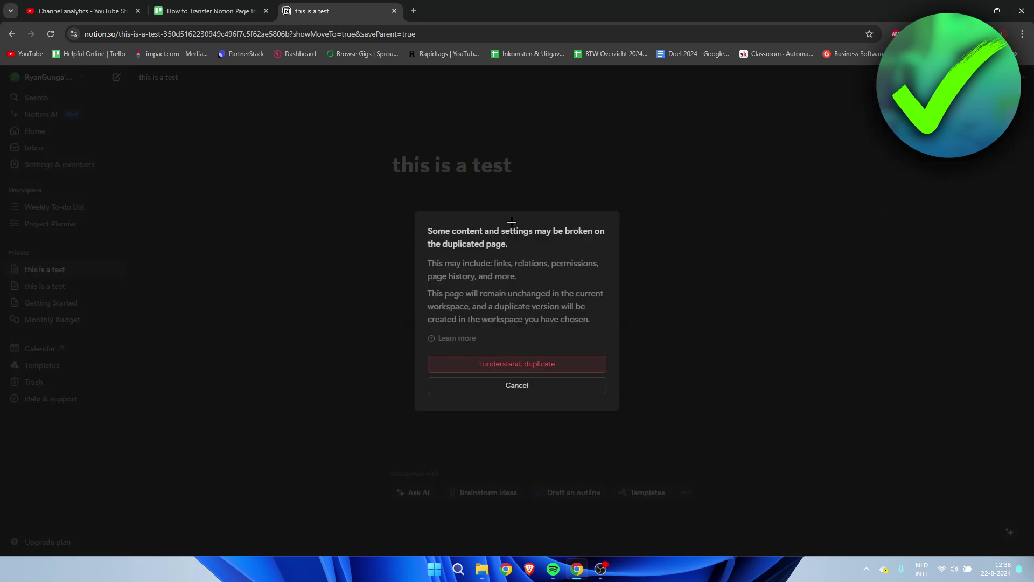
# - Read the warning and confirm duplicating 'this is a test' into test HQ
pyautogui.moveTo(429, 230); pyautogui.dragTo(592, 328)
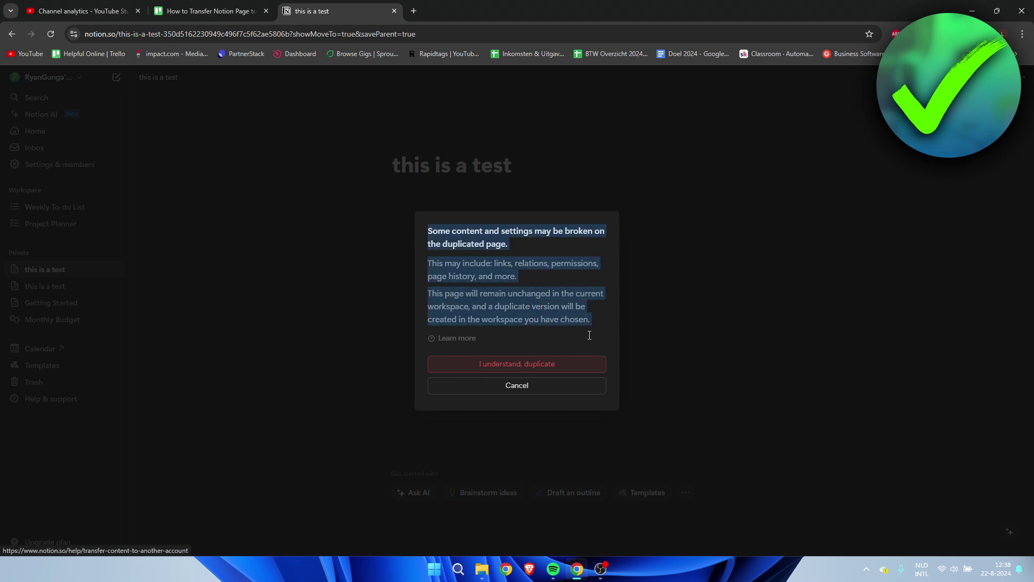
pyautogui.click(547, 235)
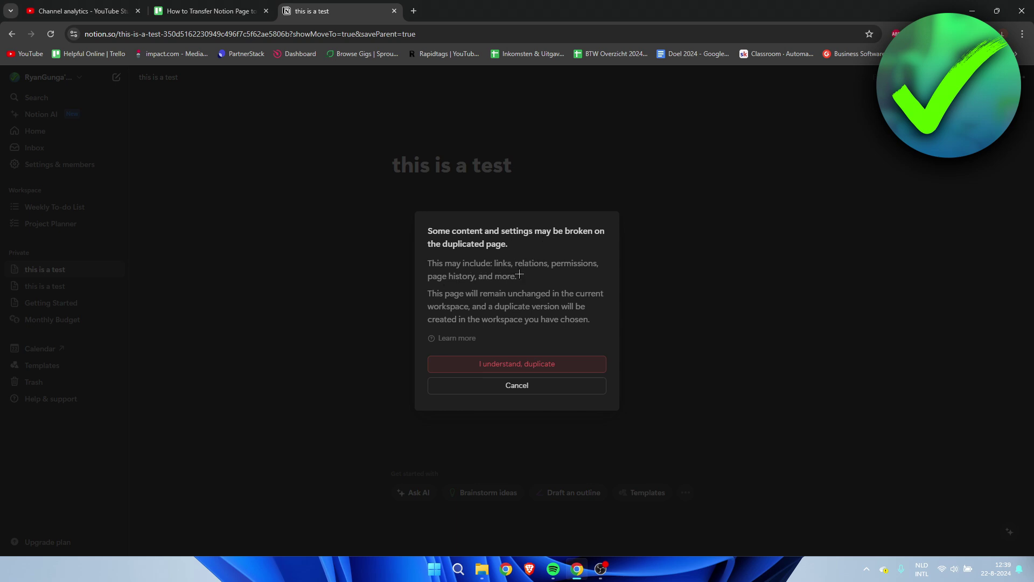
pyautogui.click(515, 370)
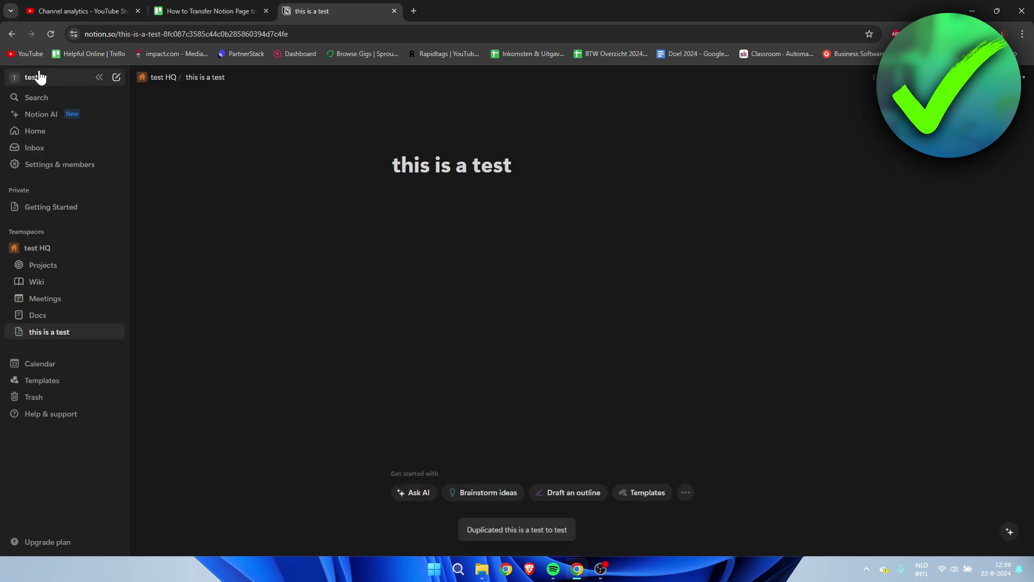
pyautogui.moveTo(49, 77)
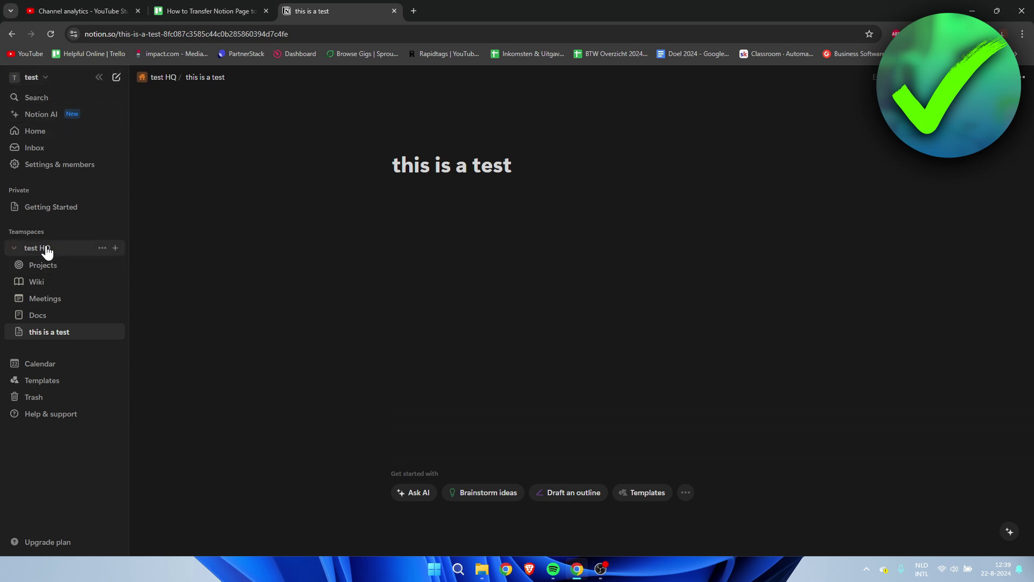
pyautogui.moveTo(50, 332)
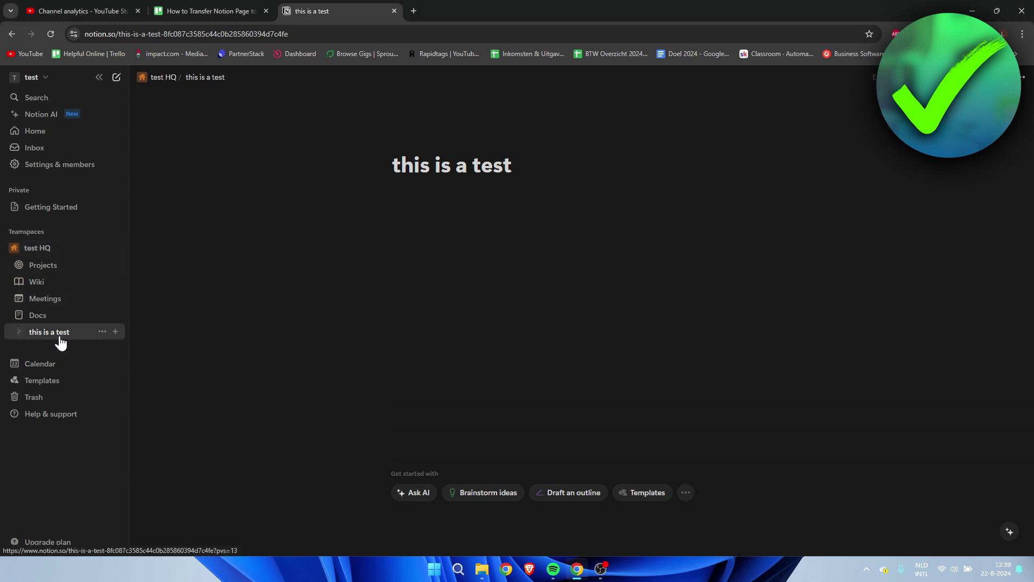
# - Switch to the shared test workspace and view the copied 'this is a test' page under test HQ
pyautogui.click(42, 84)
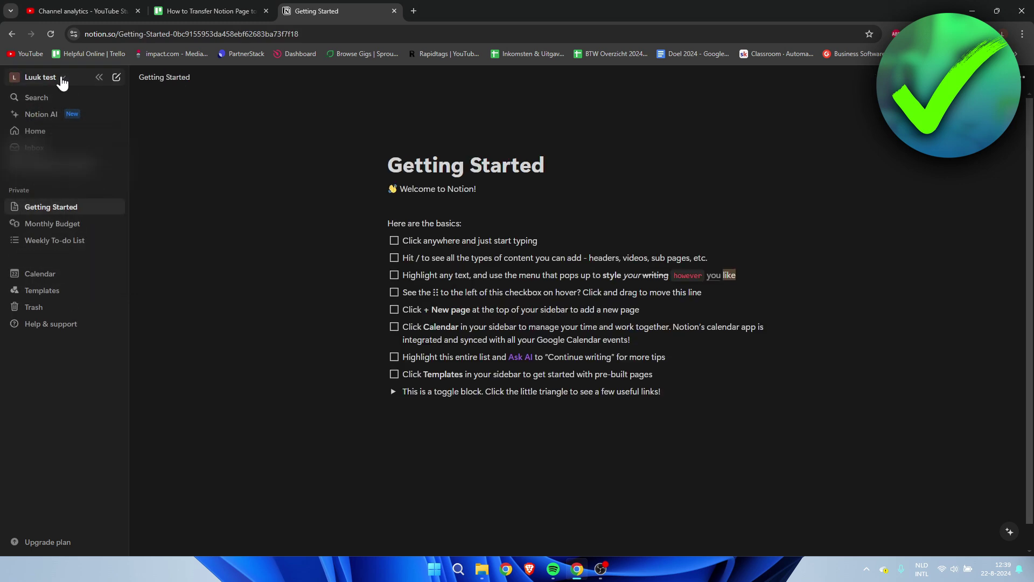
pyautogui.click(61, 80)
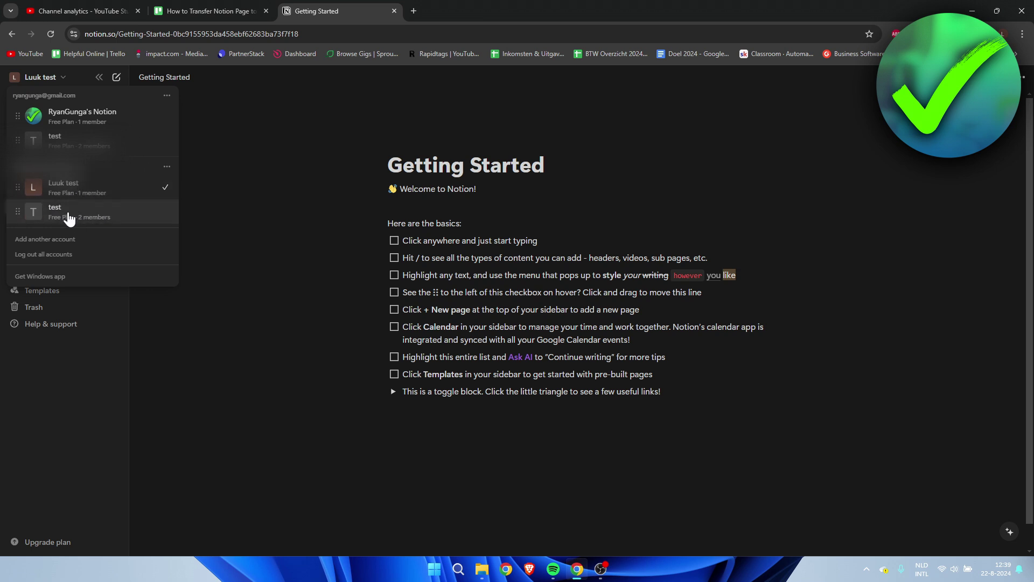
pyautogui.click(69, 219)
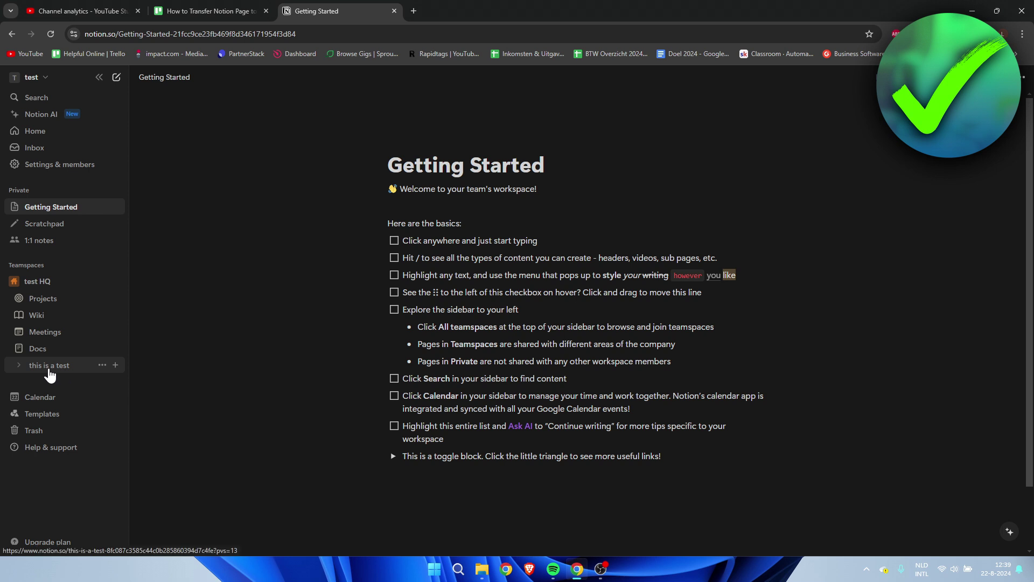
pyautogui.click(49, 368)
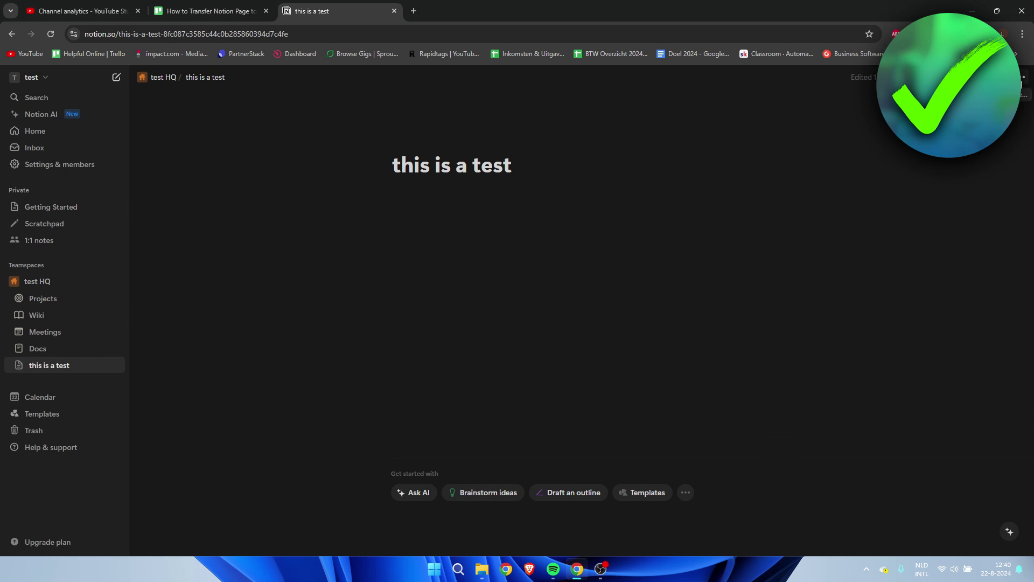
# - Set the copy's move destination to the other account's Private pages
pyautogui.click(1023, 77)
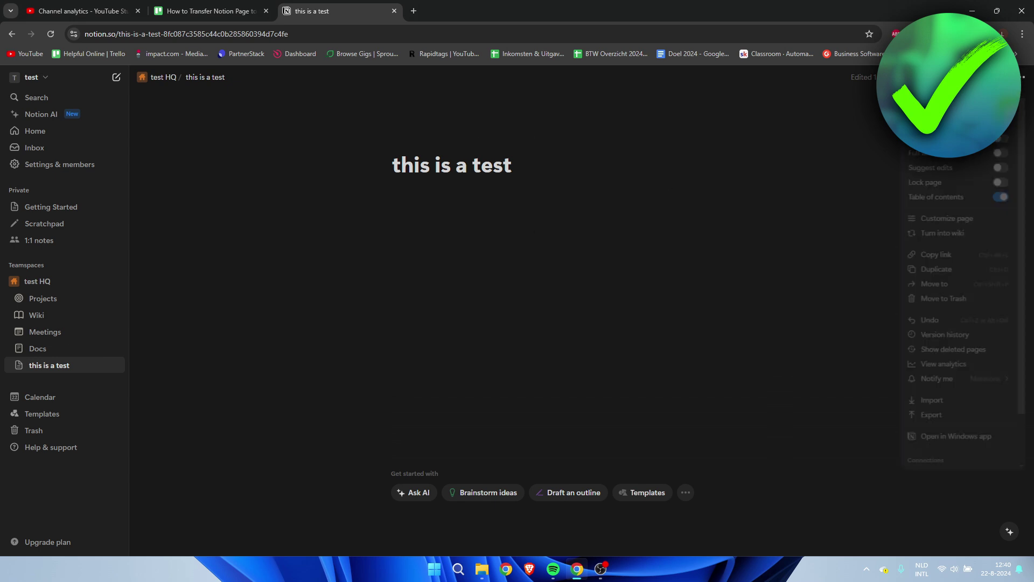
pyautogui.click(945, 293)
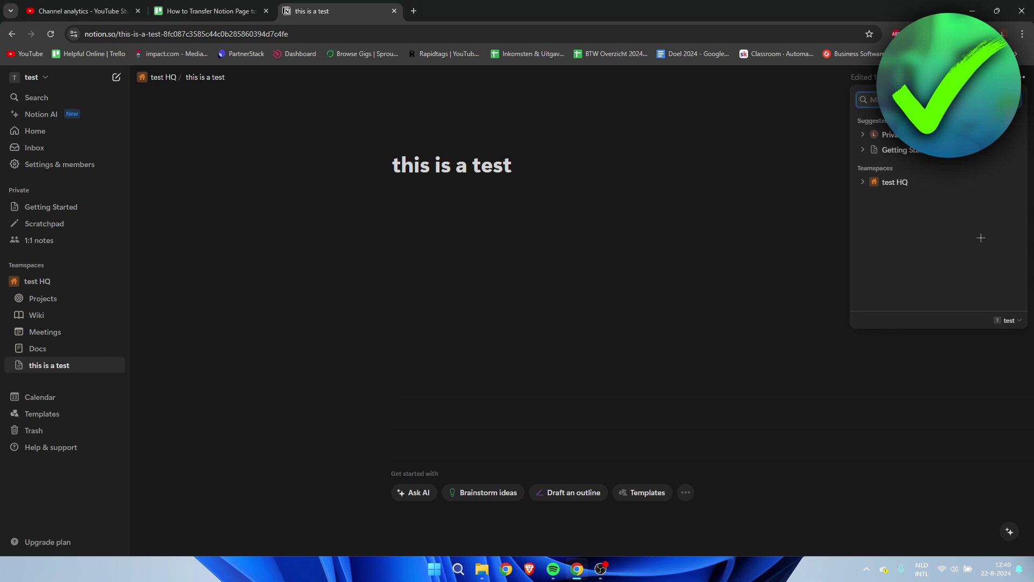
pyautogui.click(1016, 331)
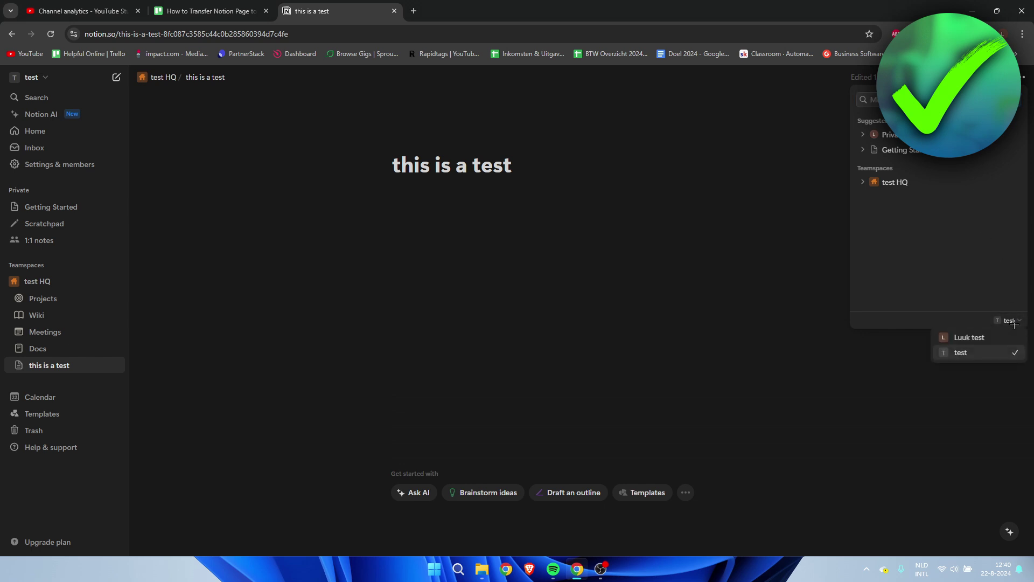
pyautogui.click(982, 341)
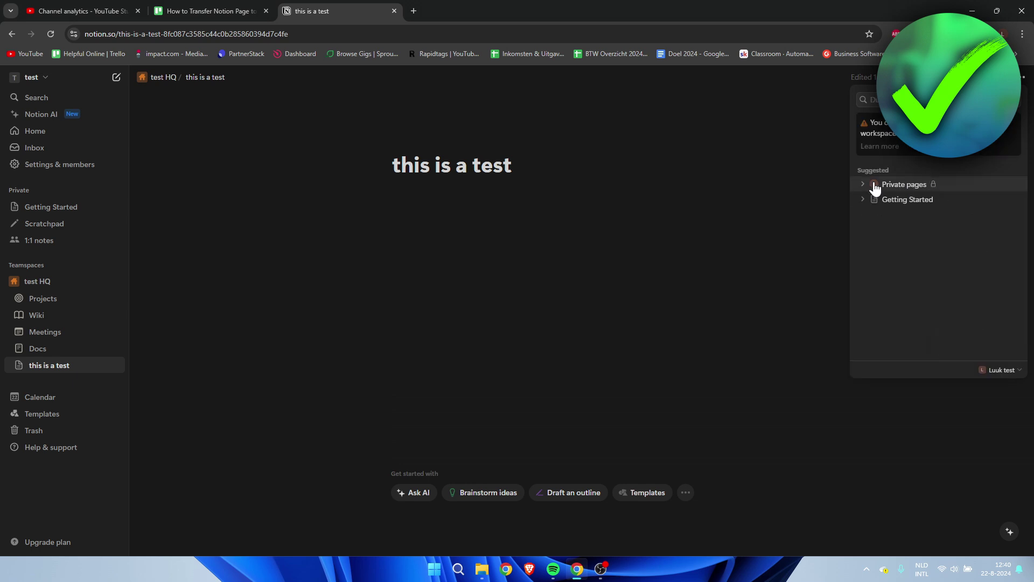
pyautogui.click(899, 186)
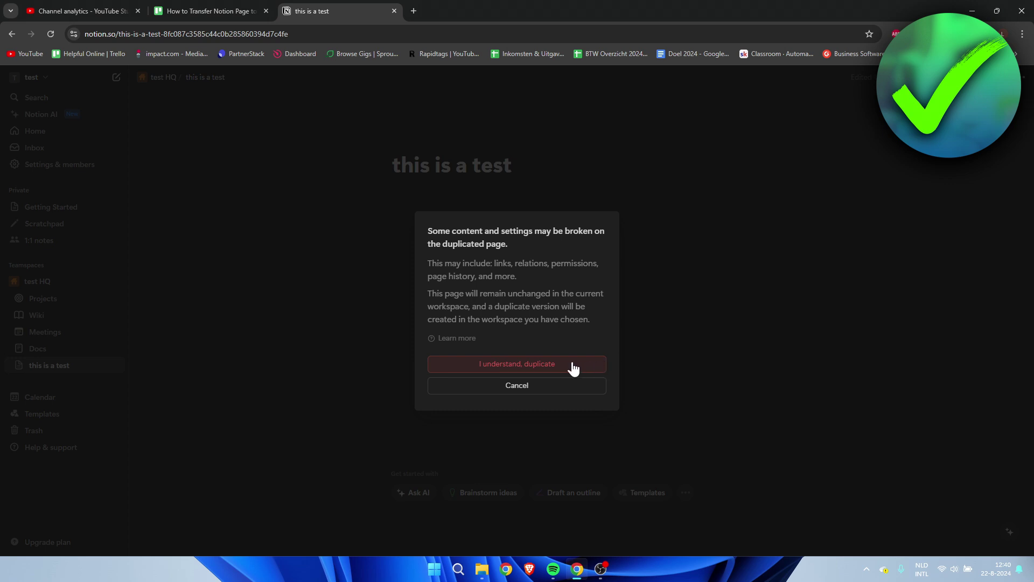
# - Read the warning and confirm duplicating the page into the other account's private pages
pyautogui.moveTo(429, 257); pyautogui.dragTo(555, 347)
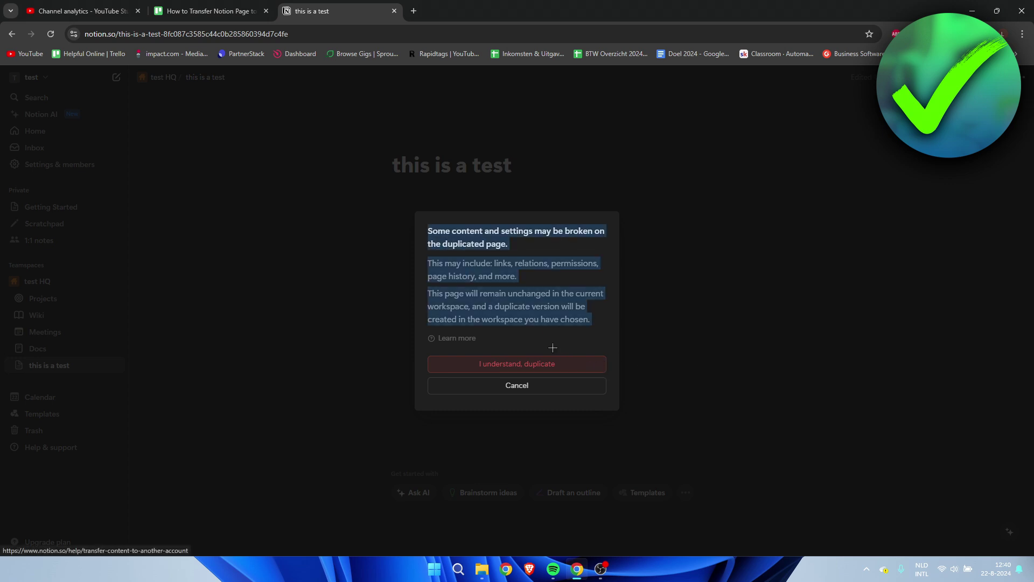
pyautogui.click(569, 355)
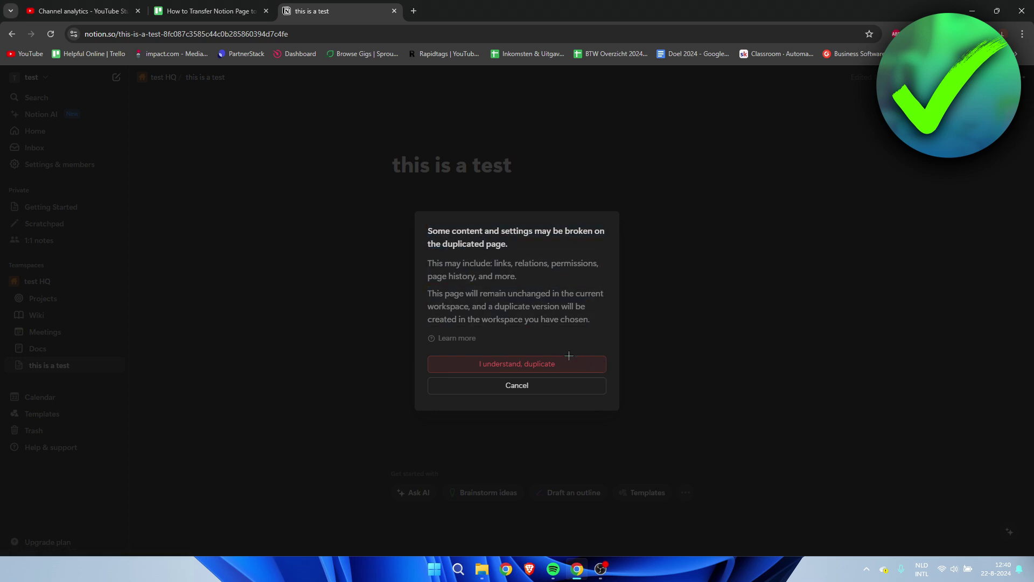
pyautogui.click(521, 373)
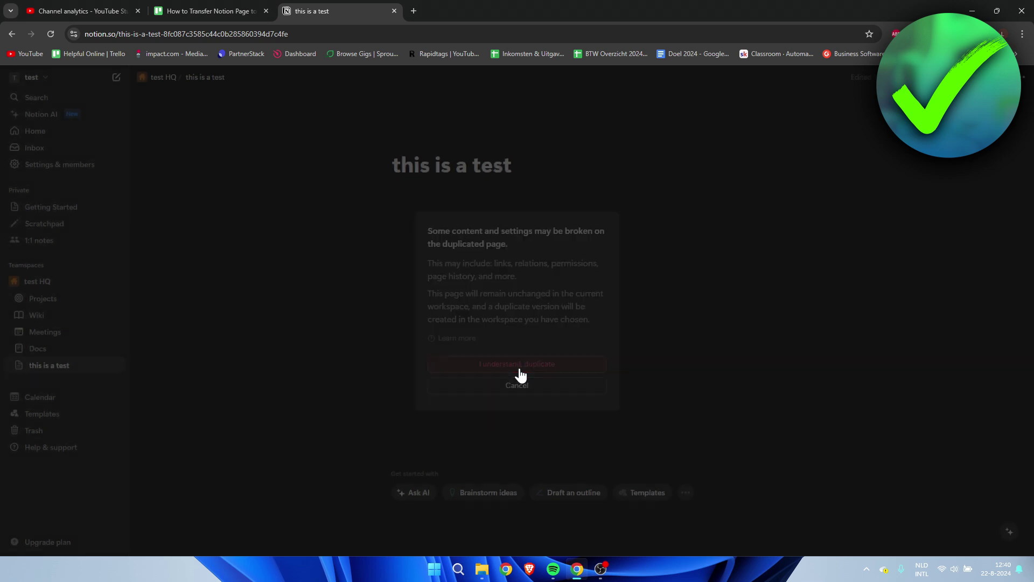